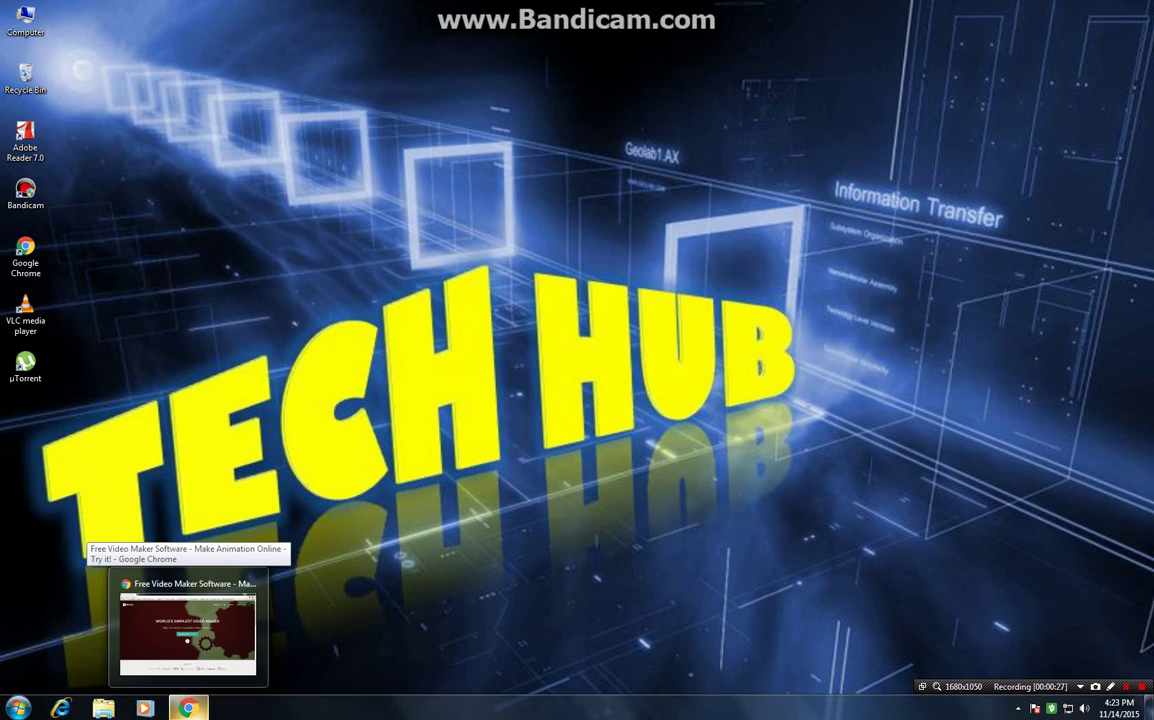
{"action": "left_click", "coordinate": [172, 638]}
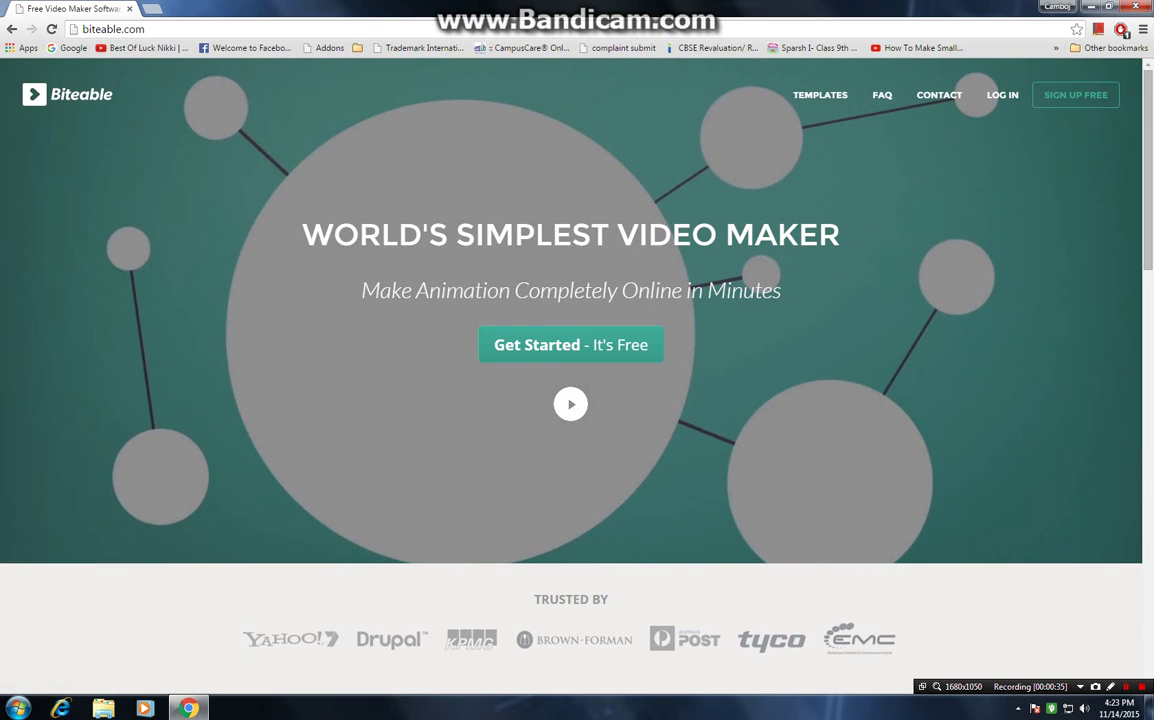
{"action": "key", "text": "F5"}
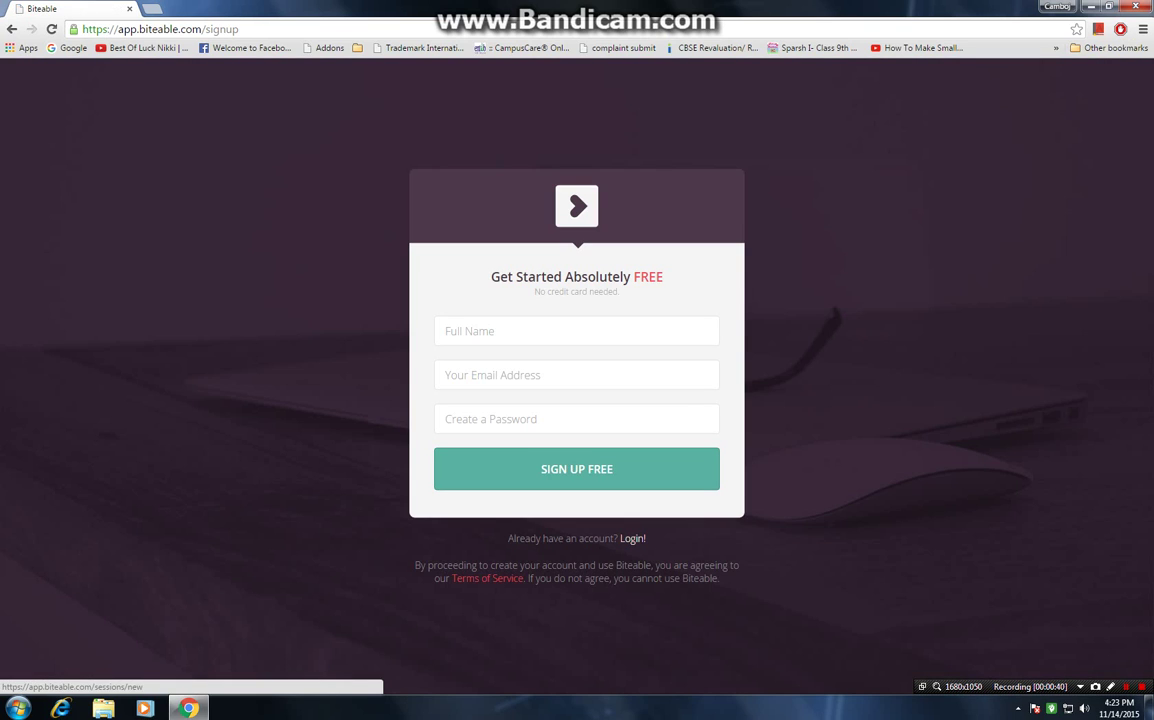
{"action": "left_click", "coordinate": [632, 538]}
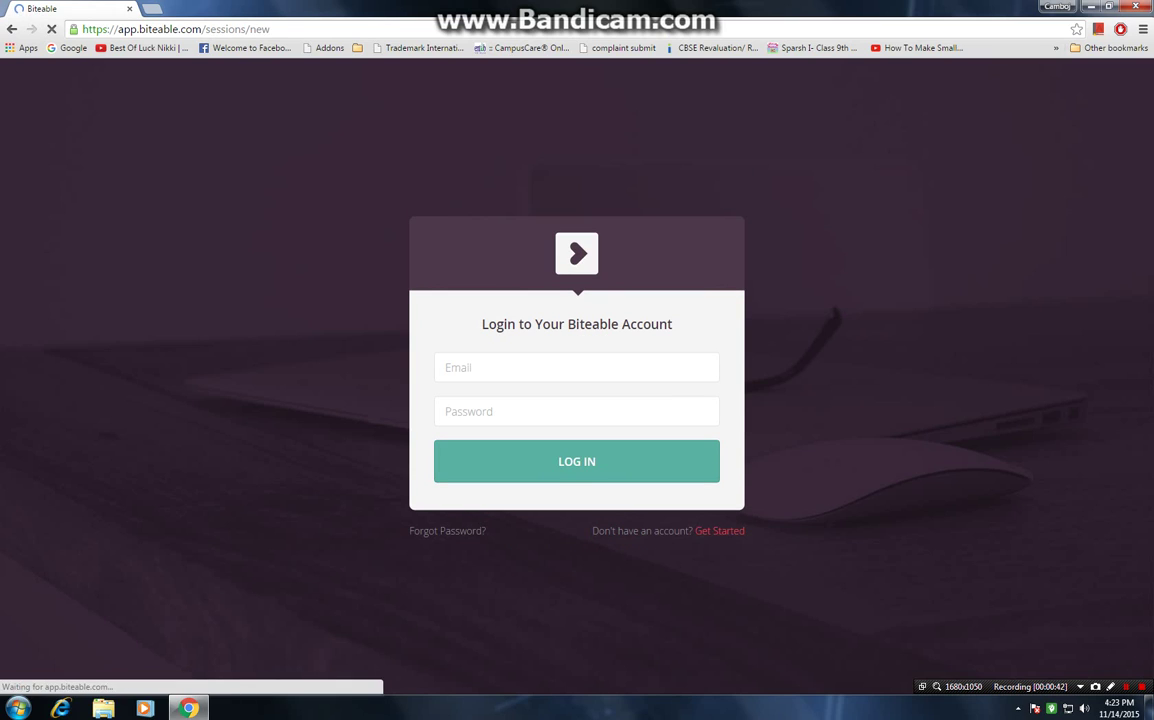
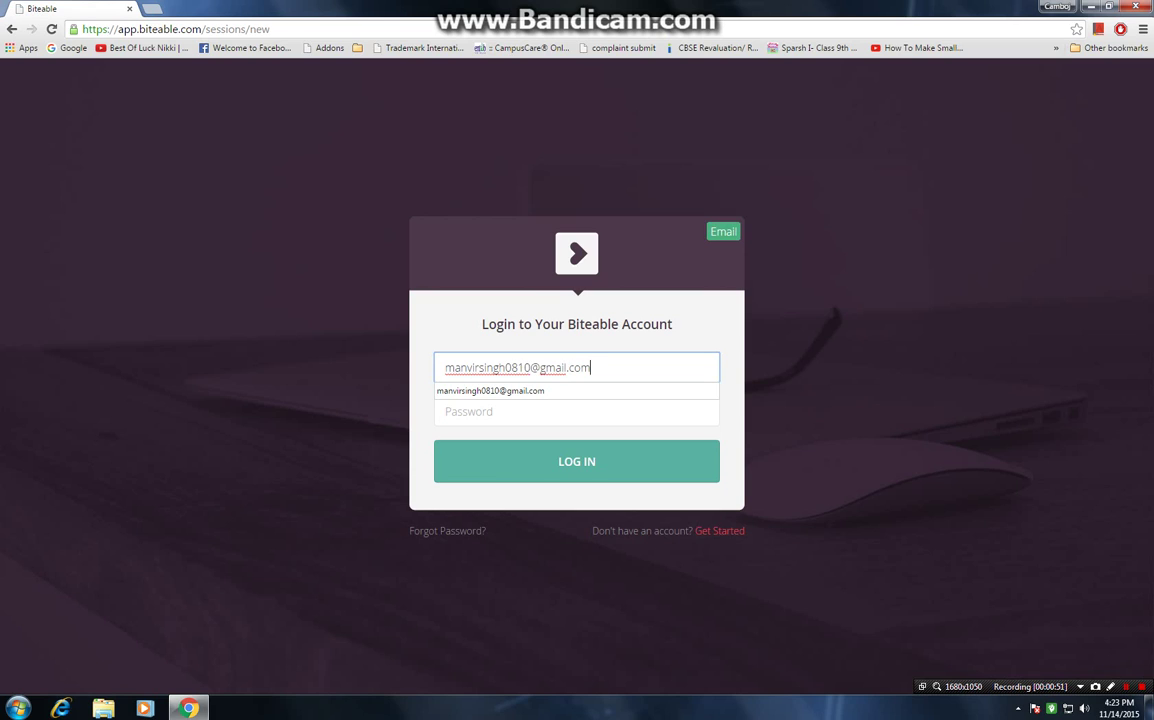
{"action": "key", "text": "Down"}
{"action": "key", "text": "Tab"}
{"action": "type", "text": "*"}
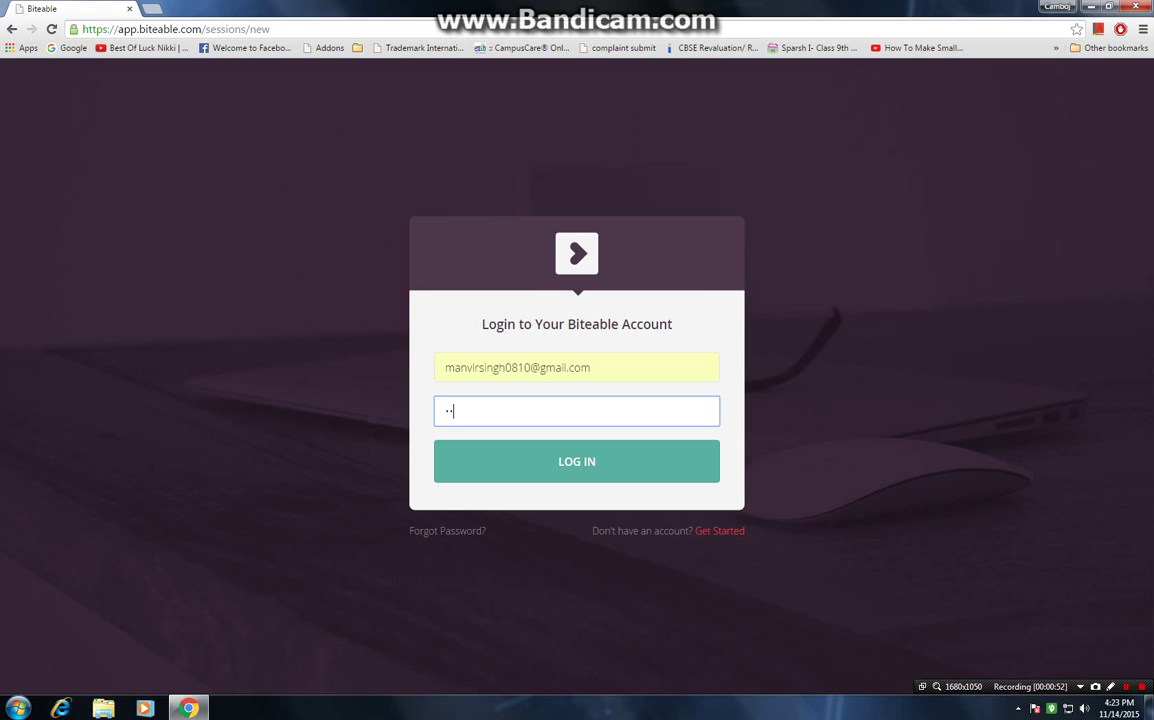
{"action": "type", "text": "*******"}
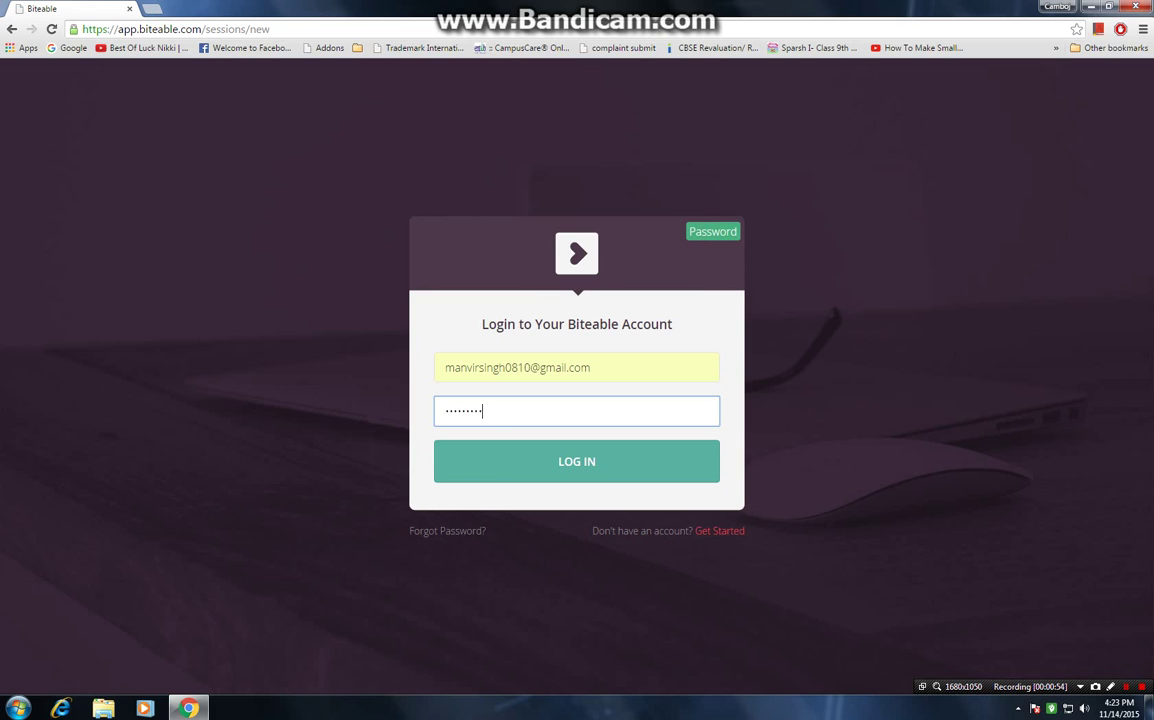
{"action": "type", "text": "*******"}
{"action": "type", "text": "*"}
{"action": "key", "text": "Return"}
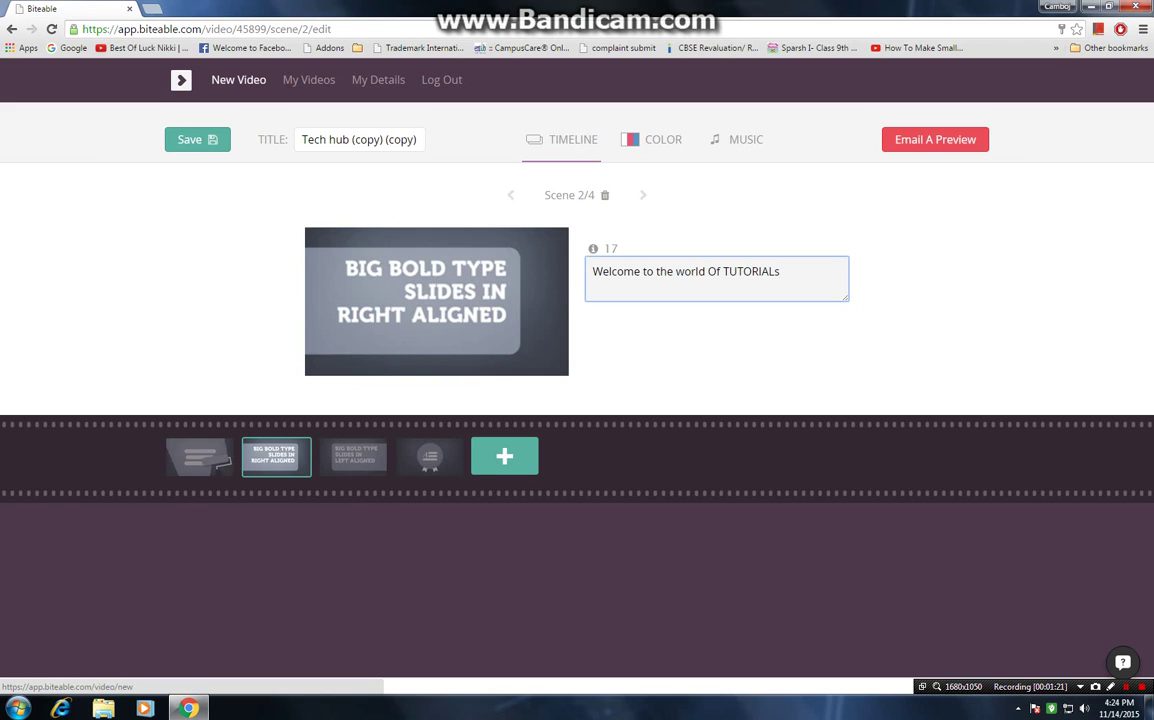
Step: Start a new untitled video and browse the All Scenes template gallery
{"action": "left_click", "coordinate": [238, 79]}
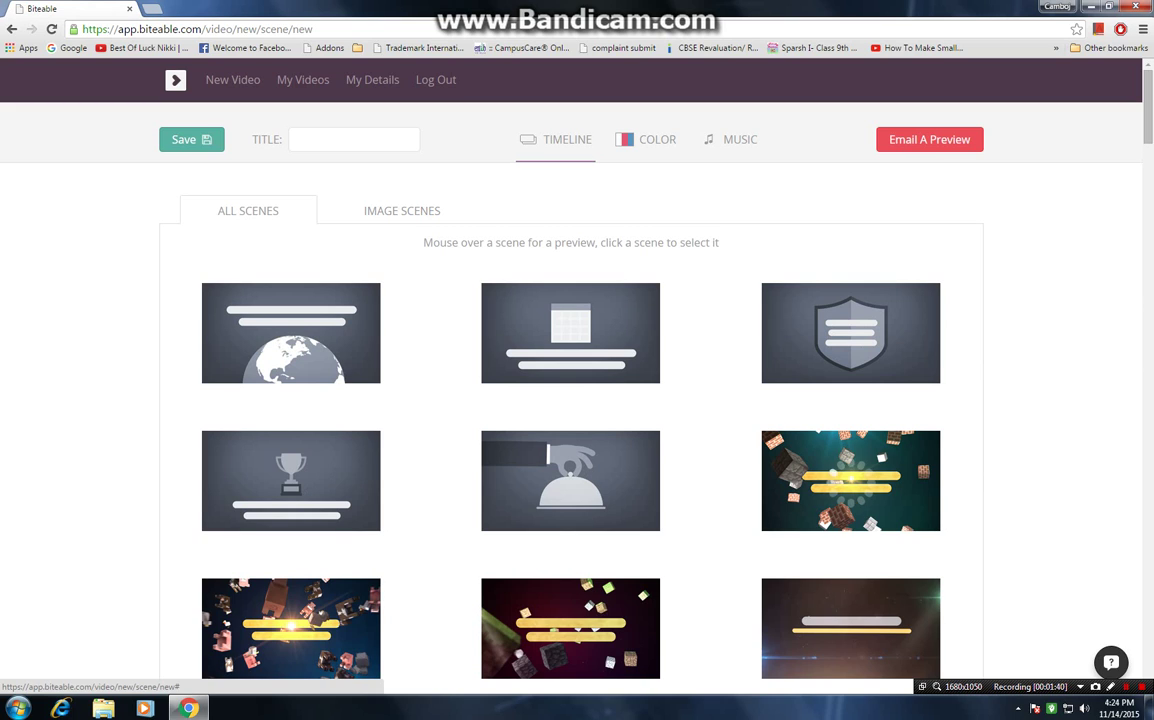
{"action": "scroll", "coordinate": [577, 400], "scroll_direction": "down", "scroll_amount": 1}
{"action": "scroll", "coordinate": [577, 400], "scroll_direction": "down", "scroll_amount": 1}
{"action": "scroll", "coordinate": [577, 400], "scroll_direction": "down", "scroll_amount": 1}
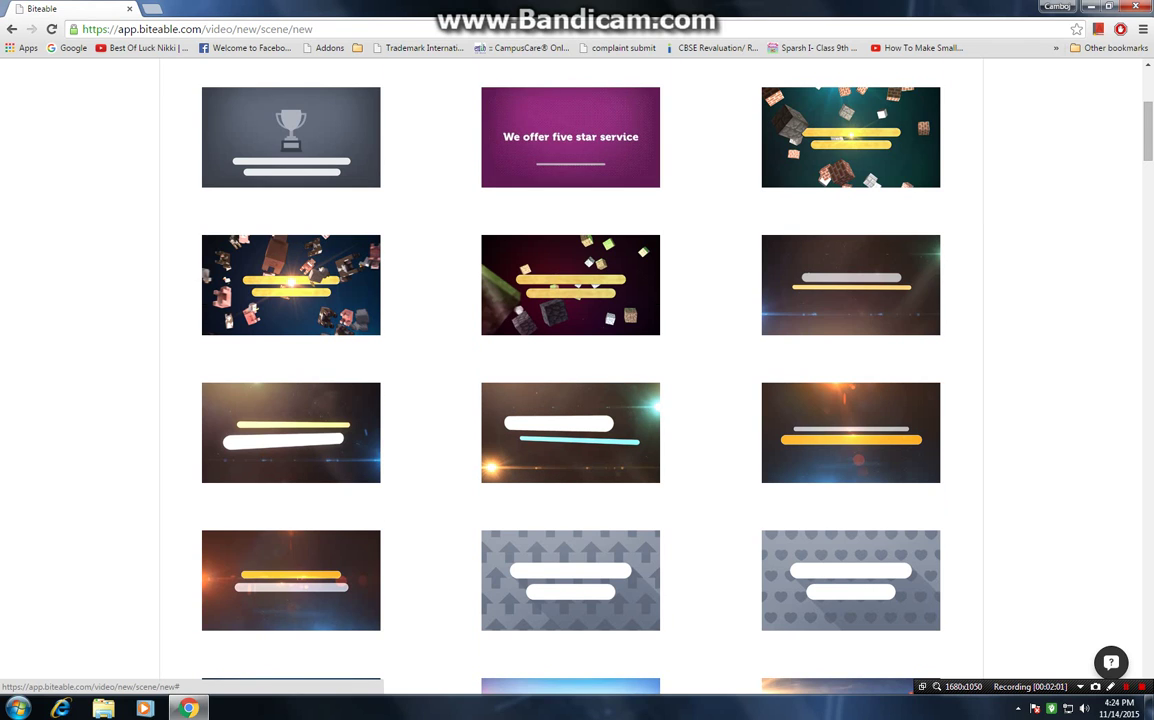
{"action": "scroll", "coordinate": [570, 360], "scroll_direction": "up", "scroll_amount": 2}
{"action": "scroll", "coordinate": [570, 360], "scroll_direction": "up", "scroll_amount": 3}
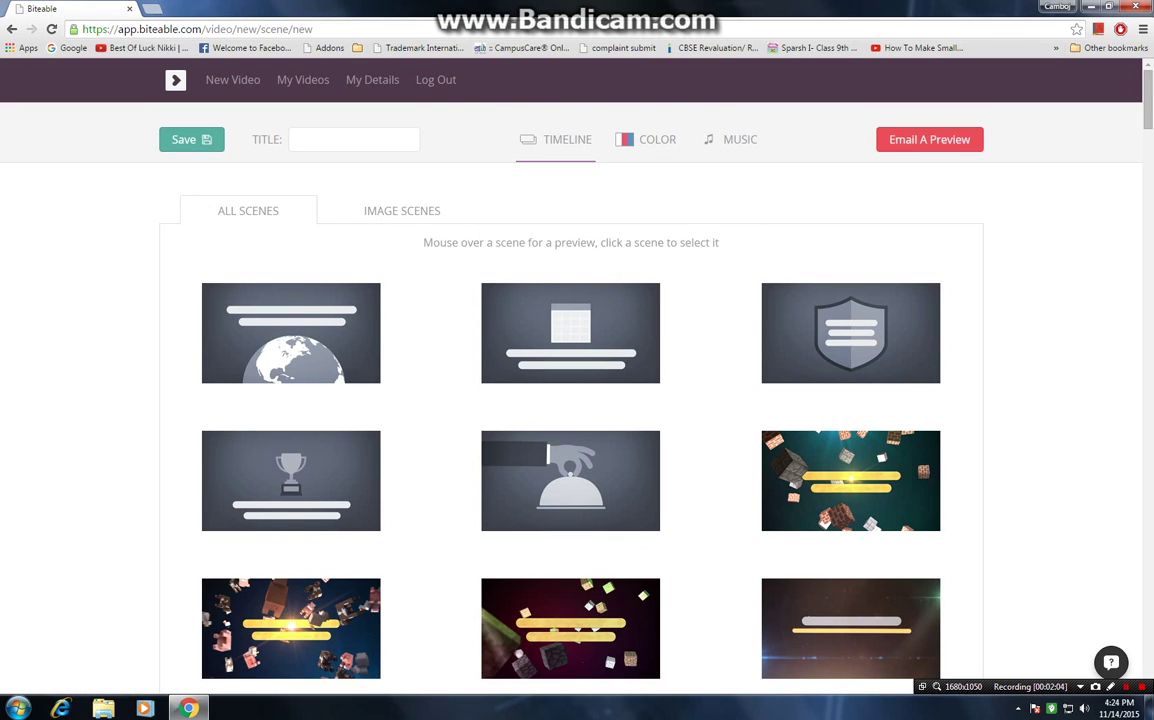
Step: Add the shield scene reading 'Test Video!!!!!!' and the cloche scene reading 'Just for fun!!!!'
{"action": "left_click", "coordinate": [785, 302]}
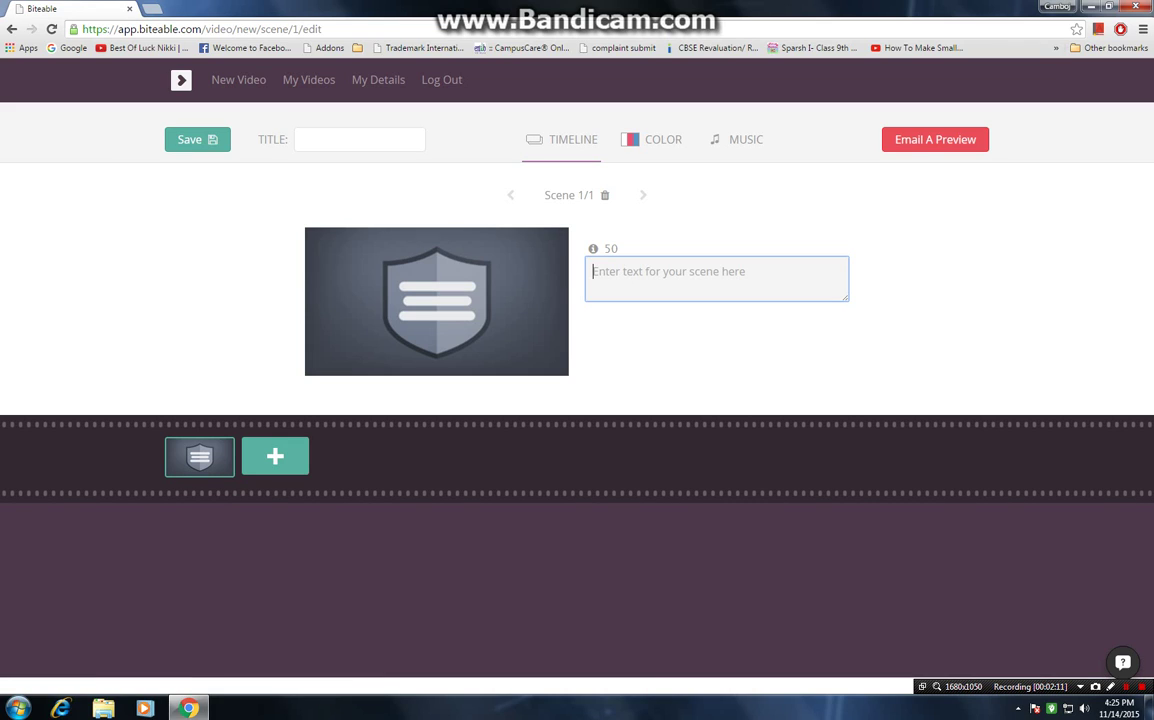
{"action": "type", "text": "T"}
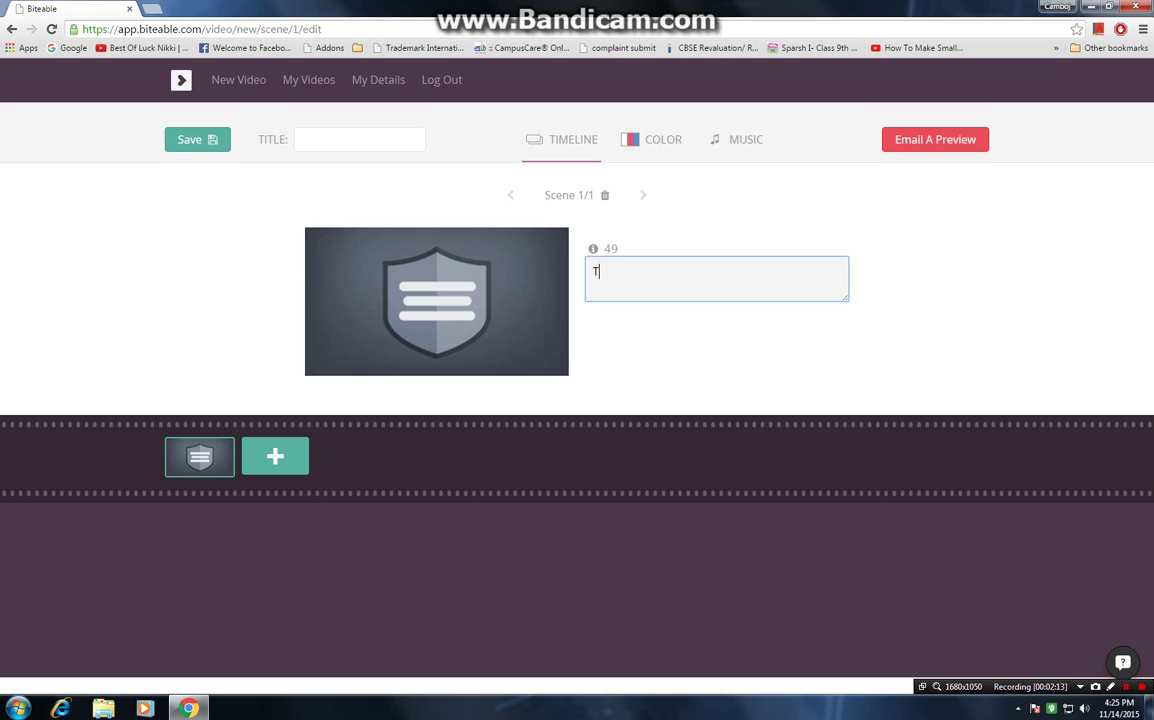
{"action": "type", "text": "est Vid"}
{"action": "type", "text": "eo"}
{"action": "type", "text": "!!!!!!"}
{"action": "key", "text": "Tab"}
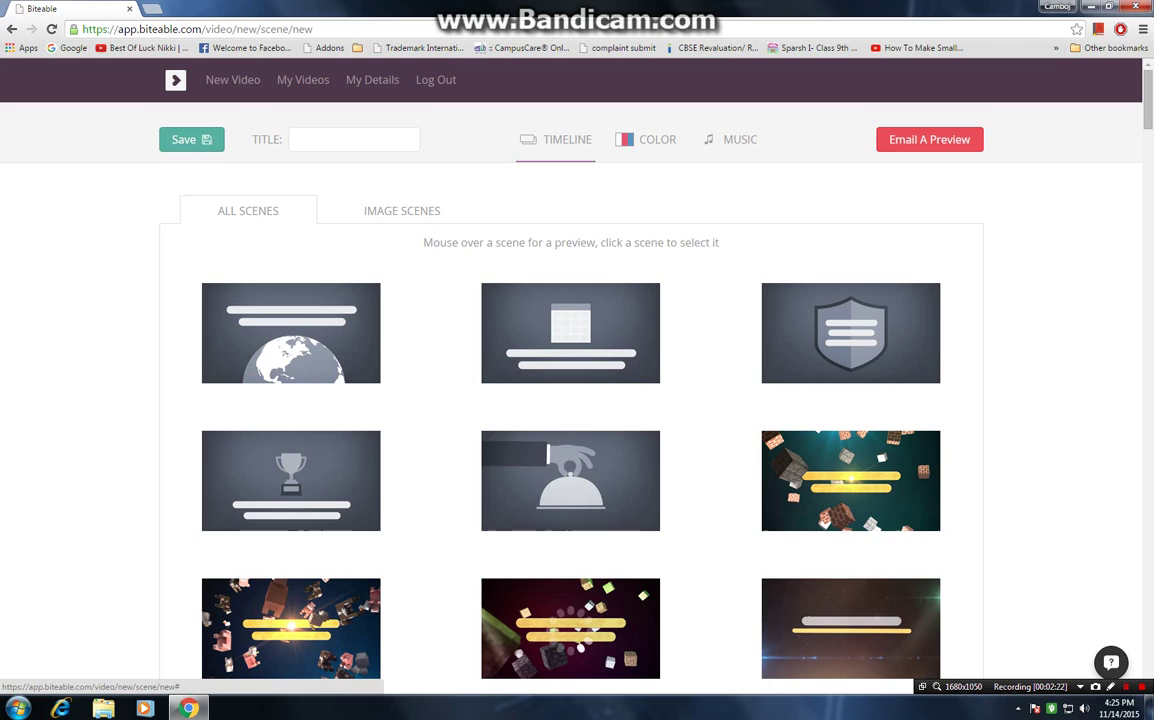
{"action": "left_click", "coordinate": [570, 480]}
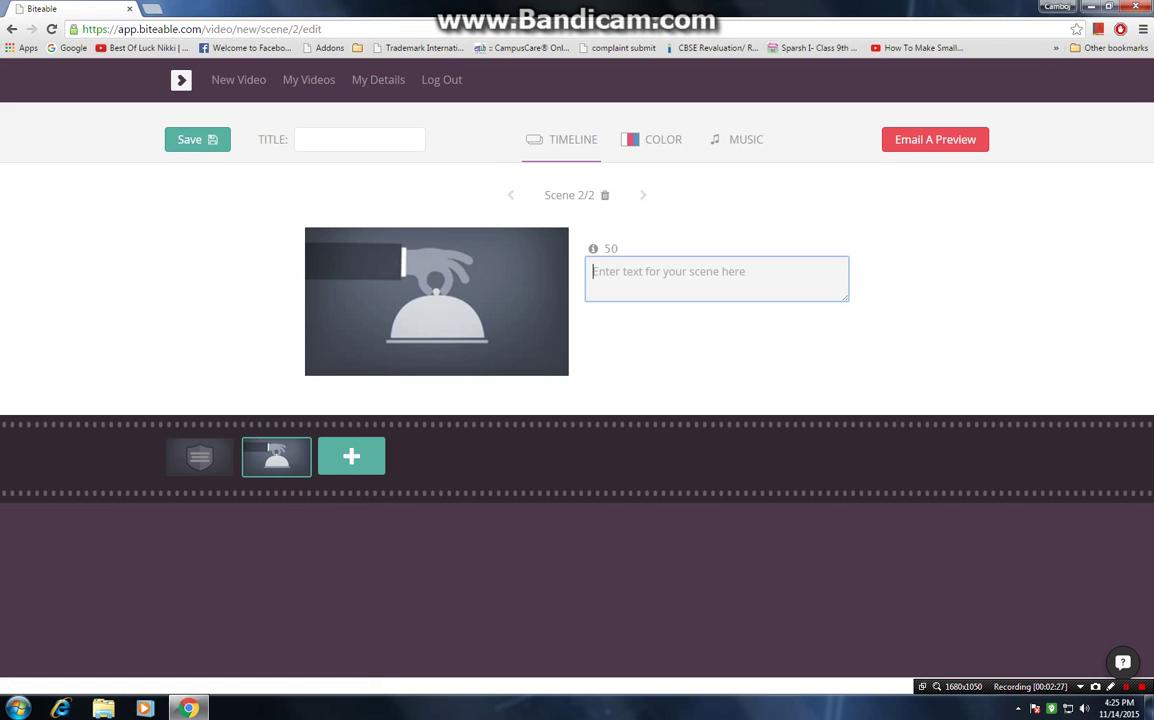
{"action": "type", "text": "Just f"}
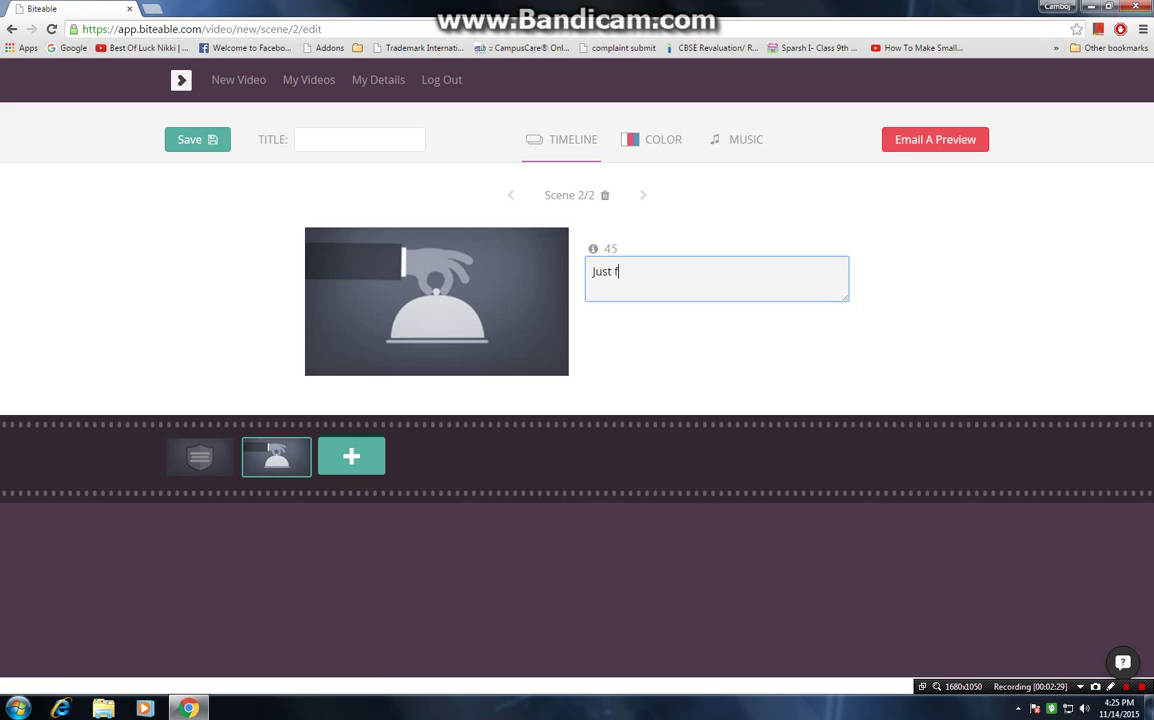
{"action": "type", "text": "or fau"}
{"action": "key", "text": "BackSpace"}
{"action": "key", "text": "BackSpace"}
{"action": "type", "text": "u"}
{"action": "type", "text": "n!!!"}
{"action": "type", "text": "!"}
Step: Add the curvy waves background scene as the third scene
{"action": "left_click", "coordinate": [276, 457]}
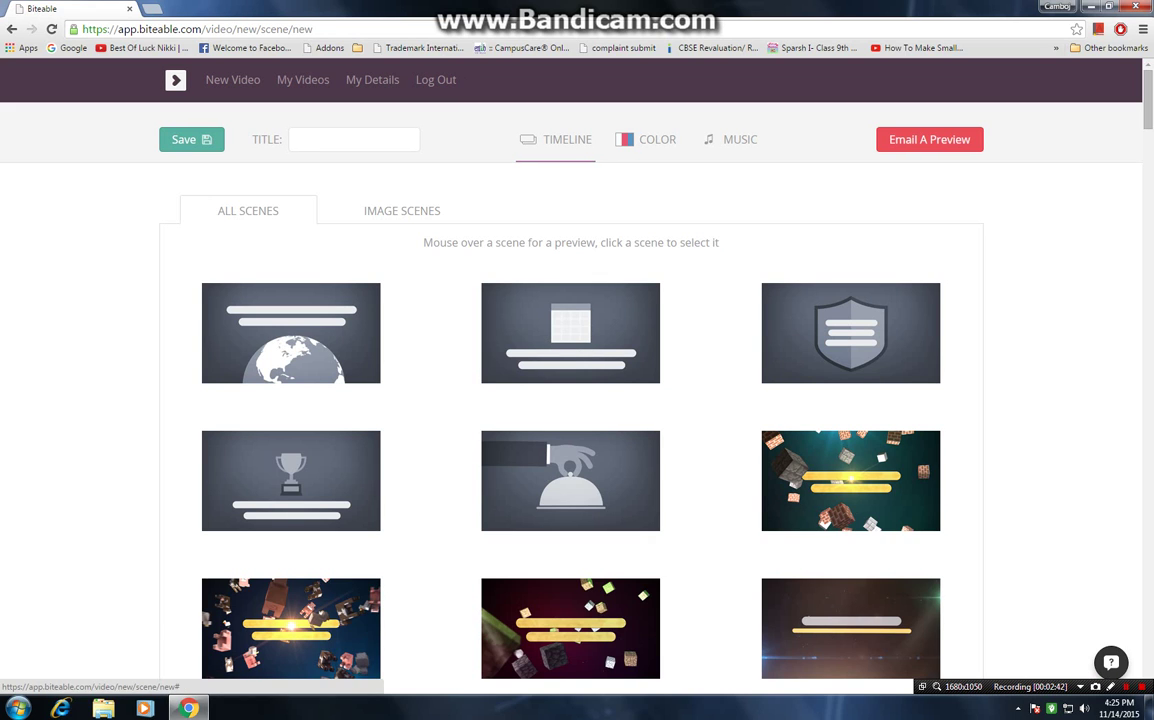
{"action": "scroll", "coordinate": [570, 400], "scroll_direction": "down", "scroll_amount": 2}
{"action": "scroll", "coordinate": [570, 400], "scroll_direction": "down", "scroll_amount": 1}
{"action": "scroll", "coordinate": [570, 400], "scroll_direction": "down", "scroll_amount": 1}
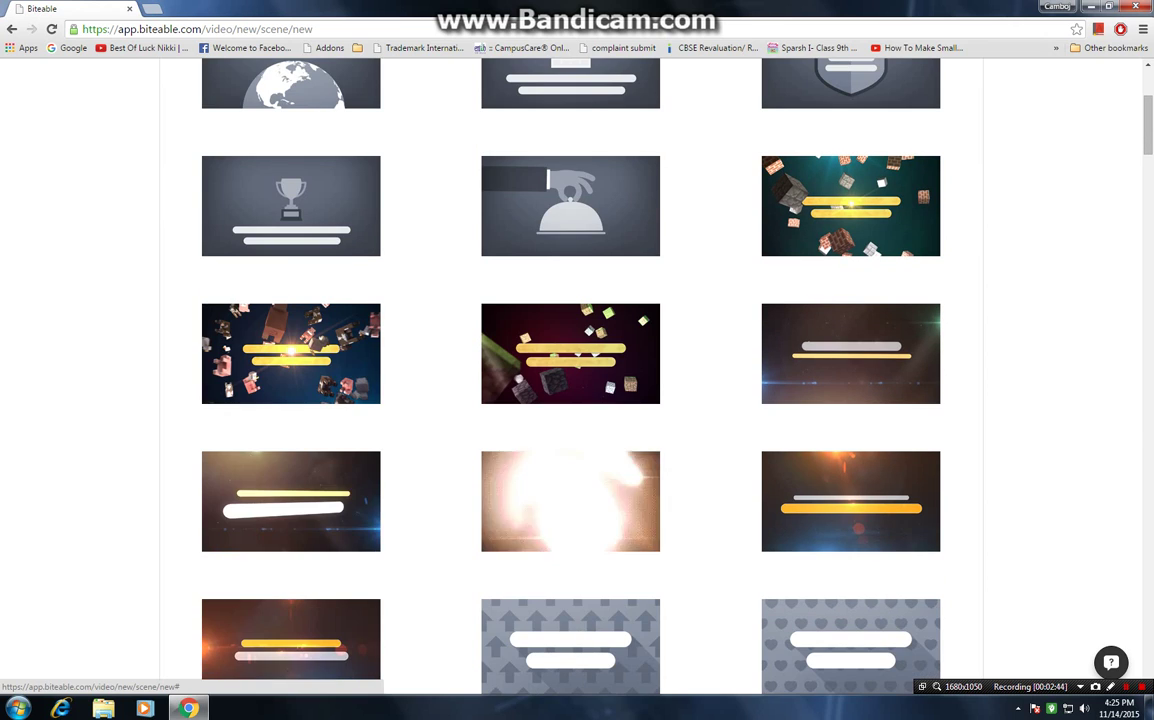
{"action": "scroll", "coordinate": [570, 500], "scroll_direction": "down", "scroll_amount": 2}
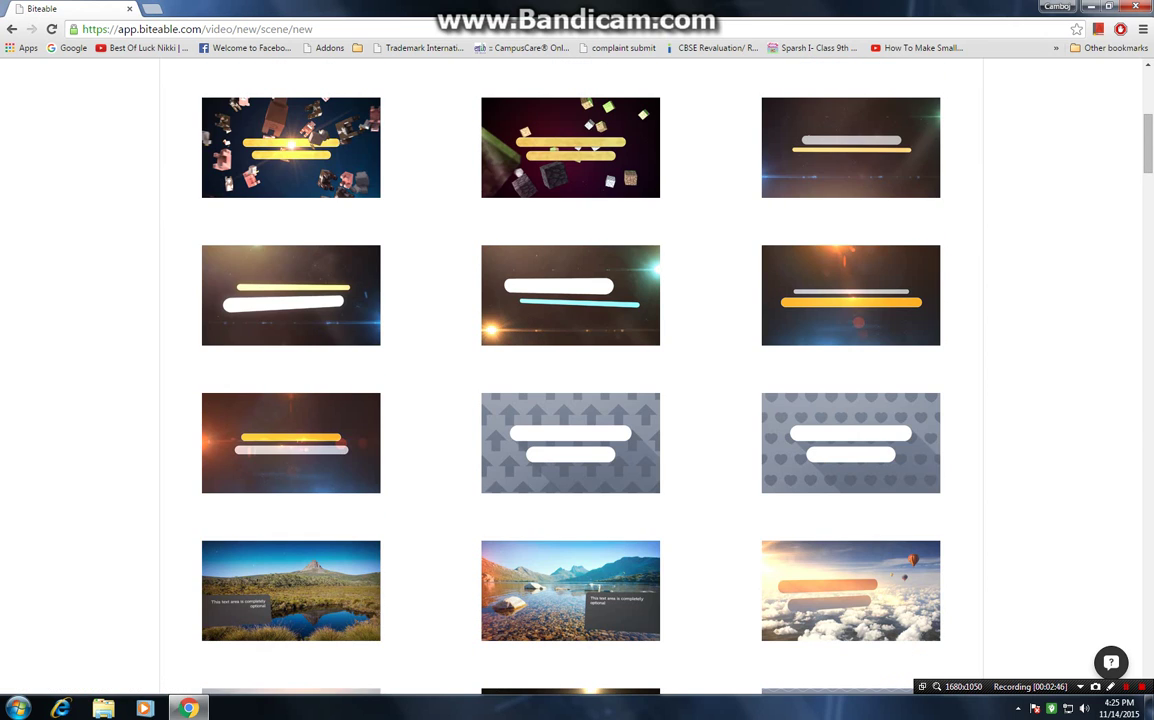
{"action": "scroll", "coordinate": [514, 516], "scroll_direction": "down", "scroll_amount": 2}
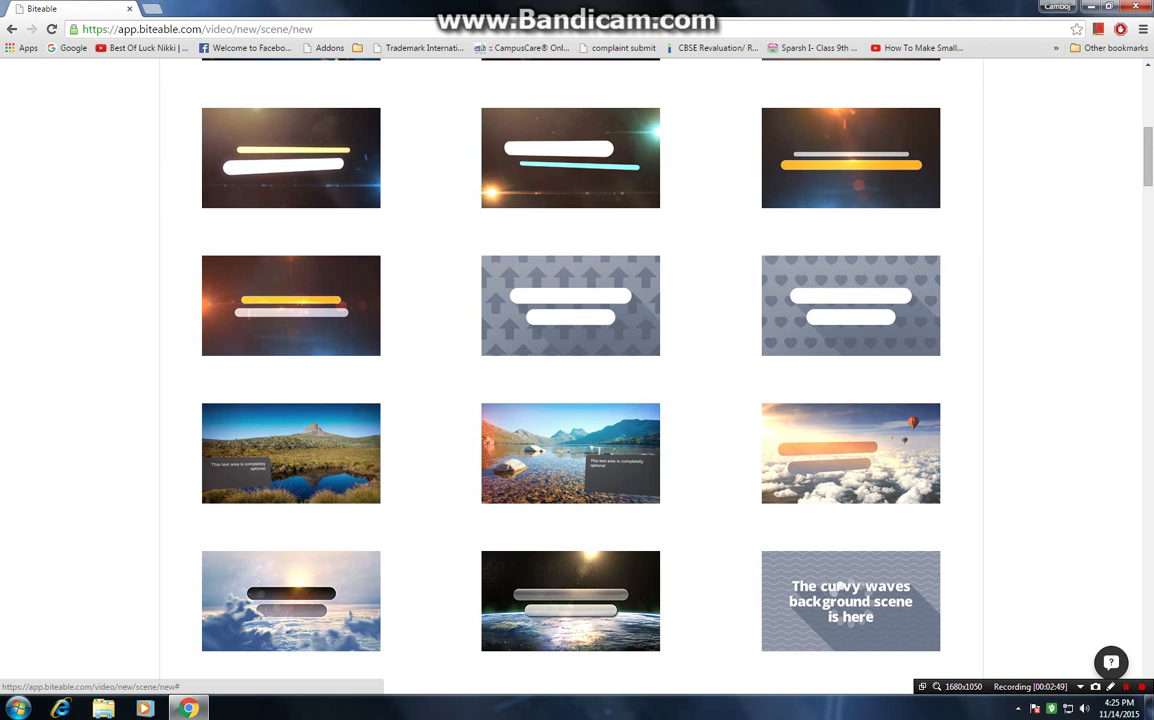
{"action": "left_click", "coordinate": [833, 617]}
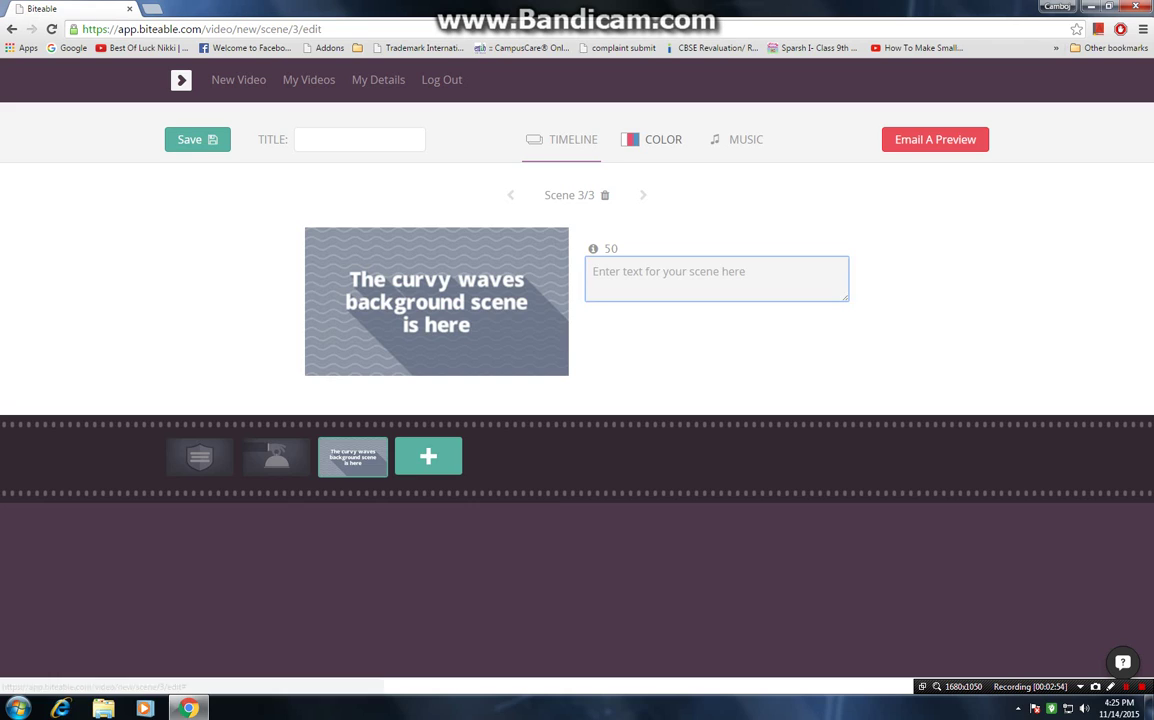
Step: Recolor the video with a blue (#4049f1) accent and bright green (#44cc42) background
{"action": "left_click", "coordinate": [651, 139]}
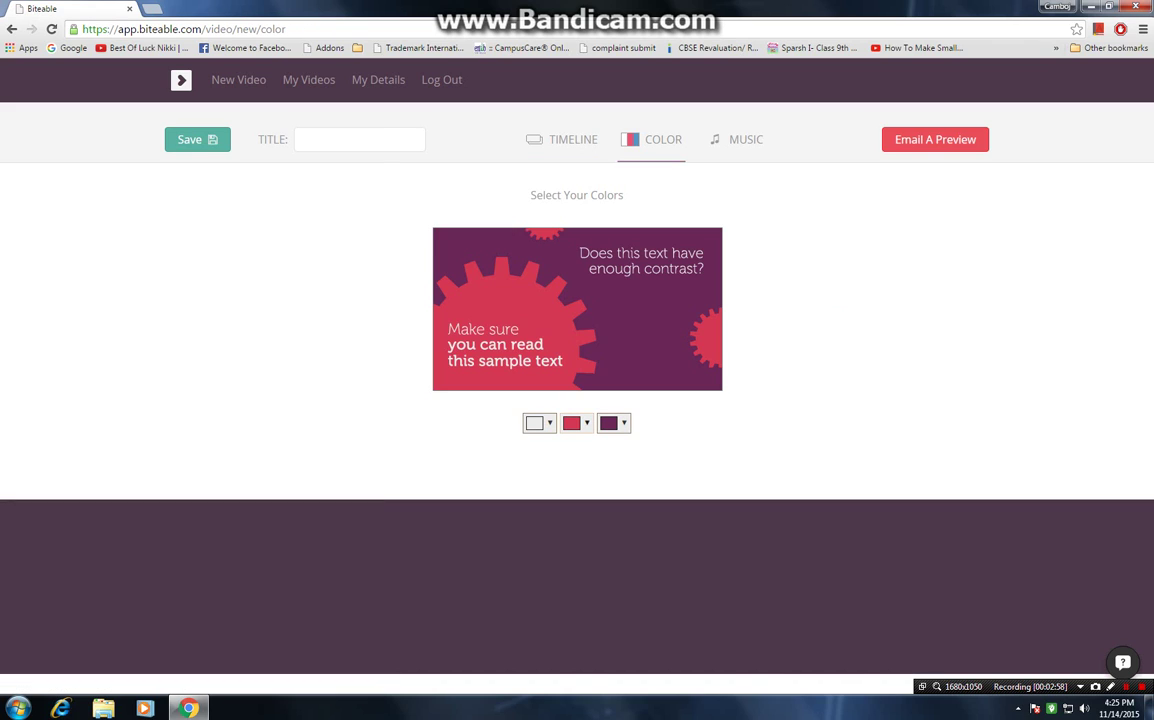
{"action": "left_click", "coordinate": [576, 423]}
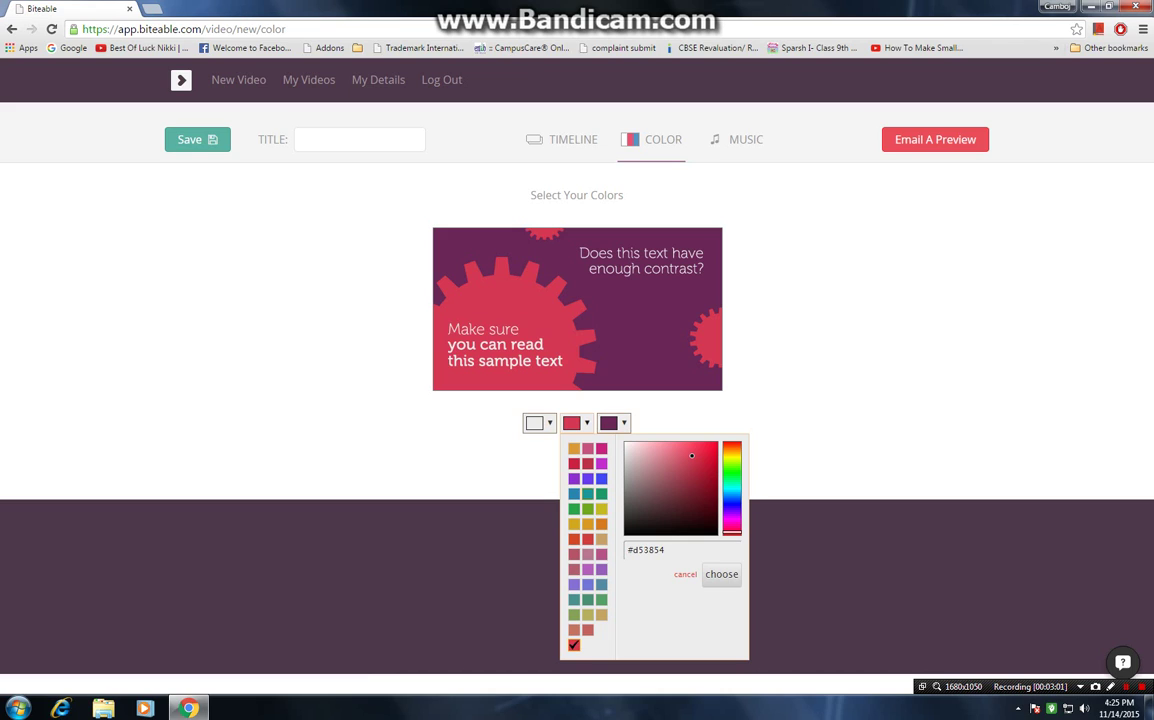
{"action": "left_click", "coordinate": [601, 478]}
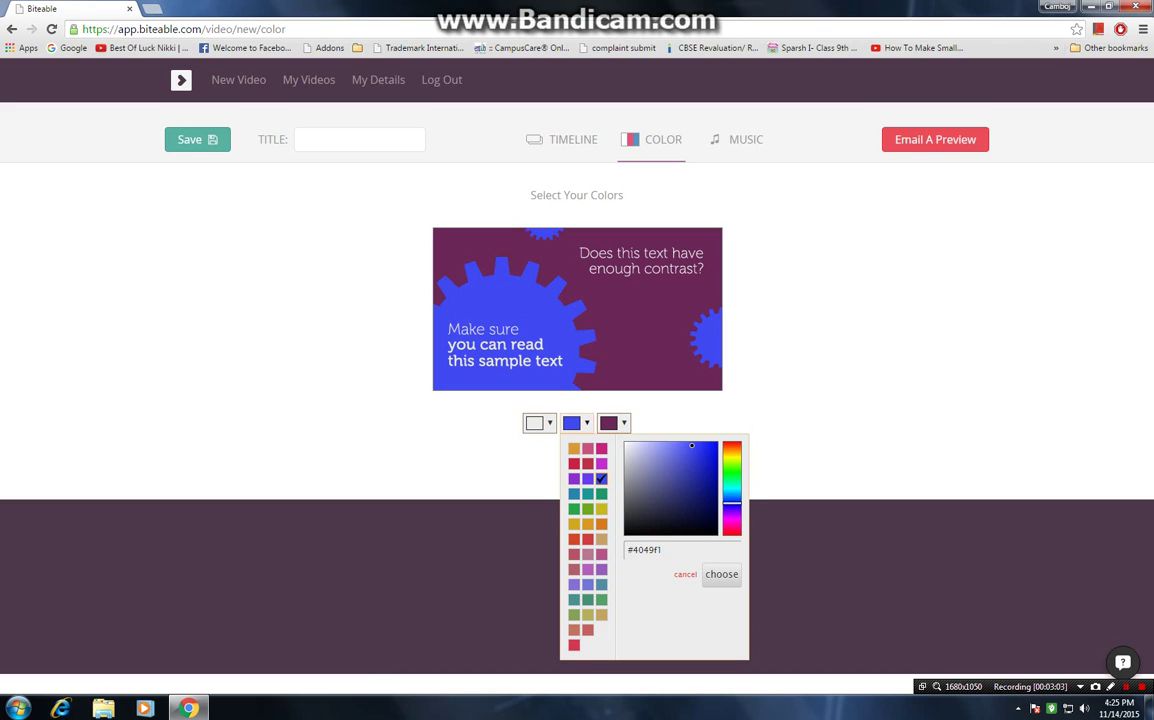
{"action": "left_click", "coordinate": [613, 423]}
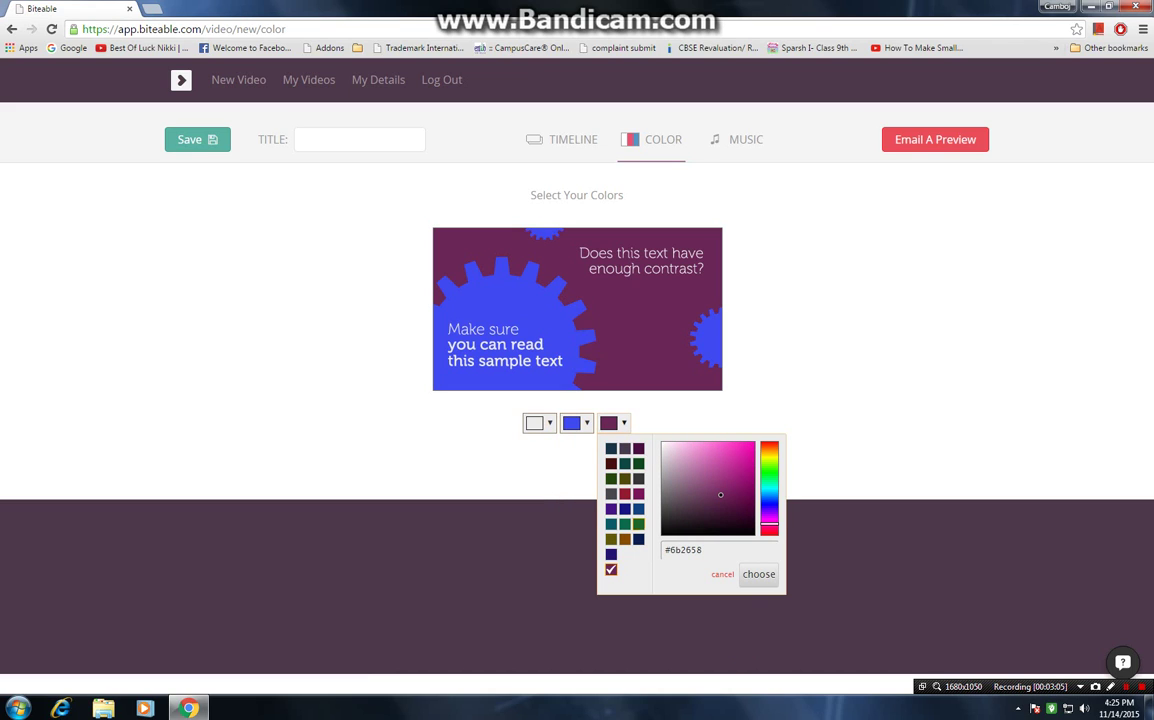
{"action": "left_click", "coordinate": [769, 464]}
{"action": "mouse_move", "coordinate": [720, 494]}
{"action": "left_mouse_down"}
{"action": "mouse_move", "coordinate": [745, 451]}
{"action": "mouse_move", "coordinate": [741, 462]}
{"action": "mouse_move", "coordinate": [769, 471]}
{"action": "mouse_move", "coordinate": [723, 459]}
{"action": "left_mouse_up"}
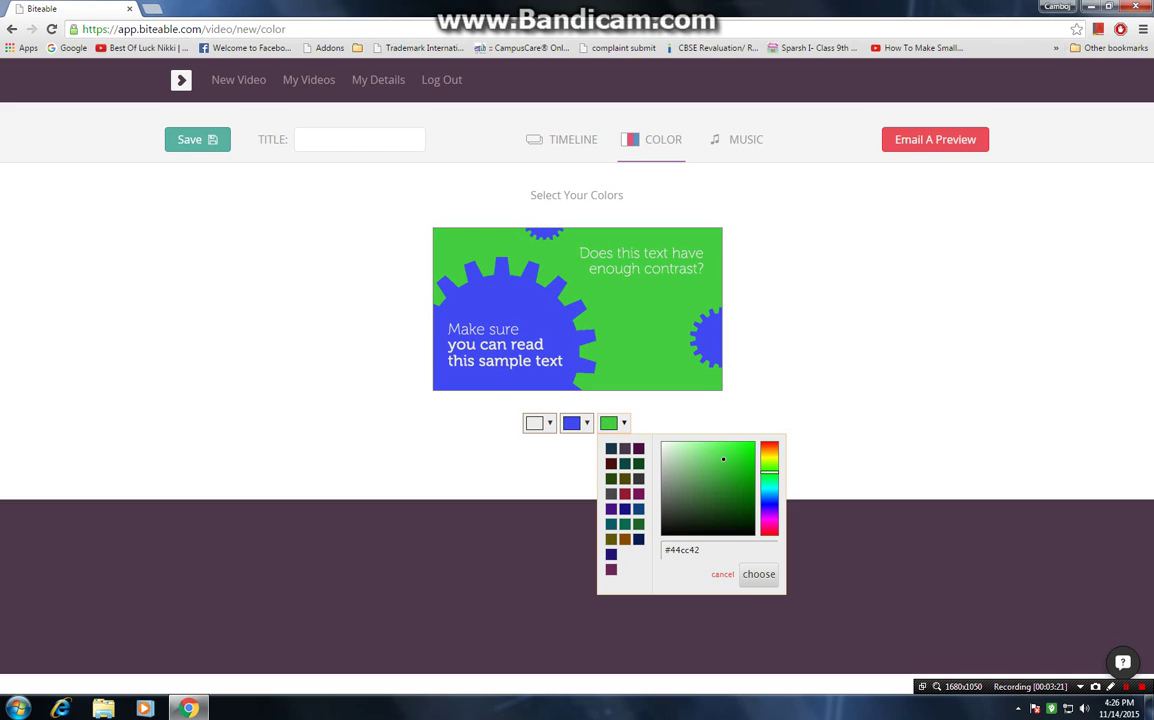
{"action": "left_click", "coordinate": [758, 574]}
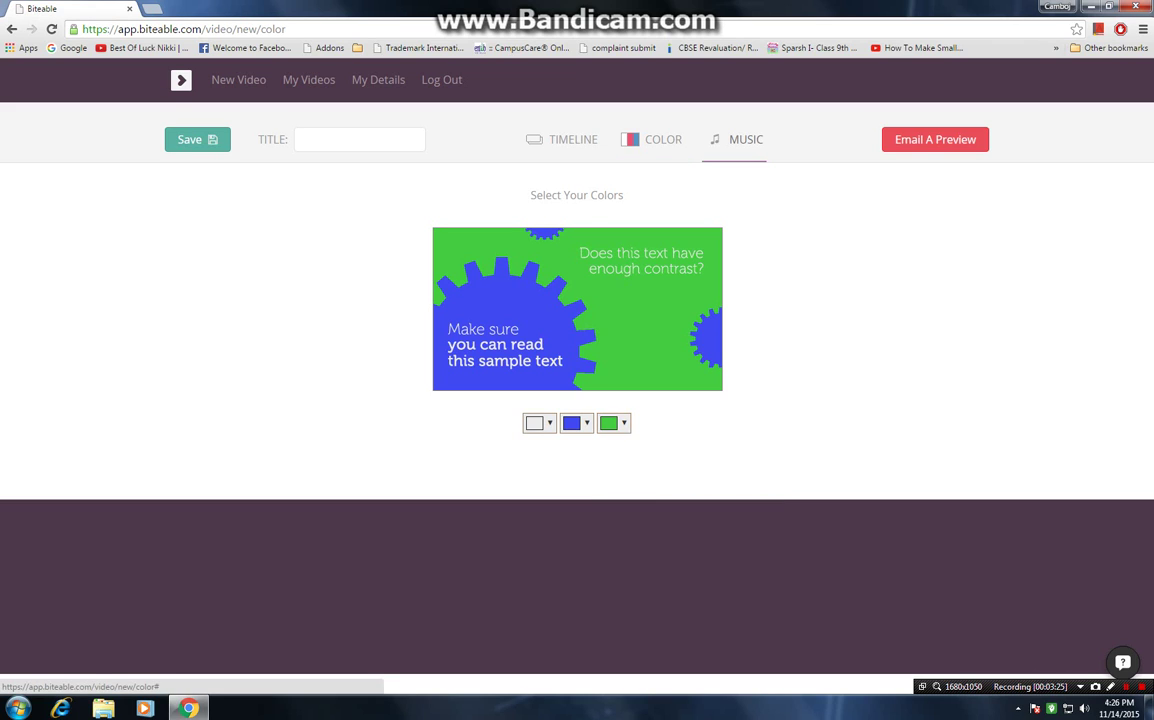
Step: Preview the Carefree Bluegrass and Cheeky Chap music tracks, then move to the track-upload area
{"action": "left_click", "coordinate": [740, 139]}
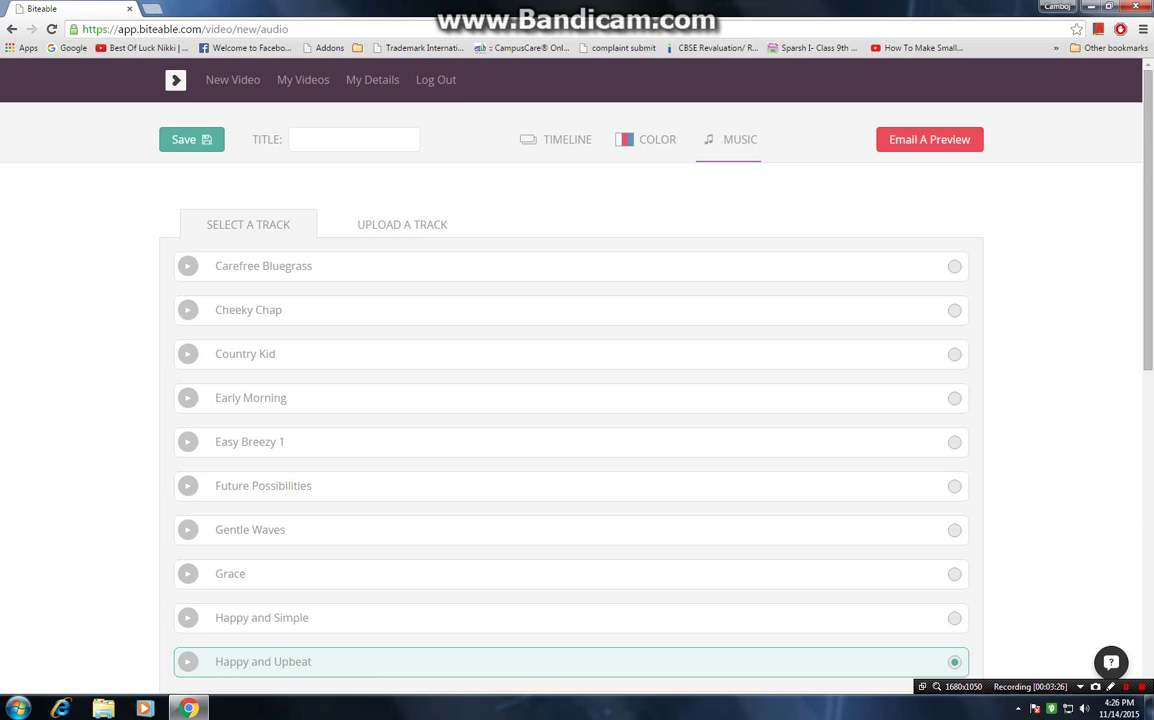
{"action": "scroll", "coordinate": [570, 450], "scroll_direction": "down", "scroll_amount": 2}
{"action": "scroll", "coordinate": [570, 450], "scroll_direction": "down", "scroll_amount": 1}
{"action": "scroll", "coordinate": [570, 450], "scroll_direction": "up", "scroll_amount": 1}
{"action": "scroll", "coordinate": [570, 450], "scroll_direction": "up", "scroll_amount": 1}
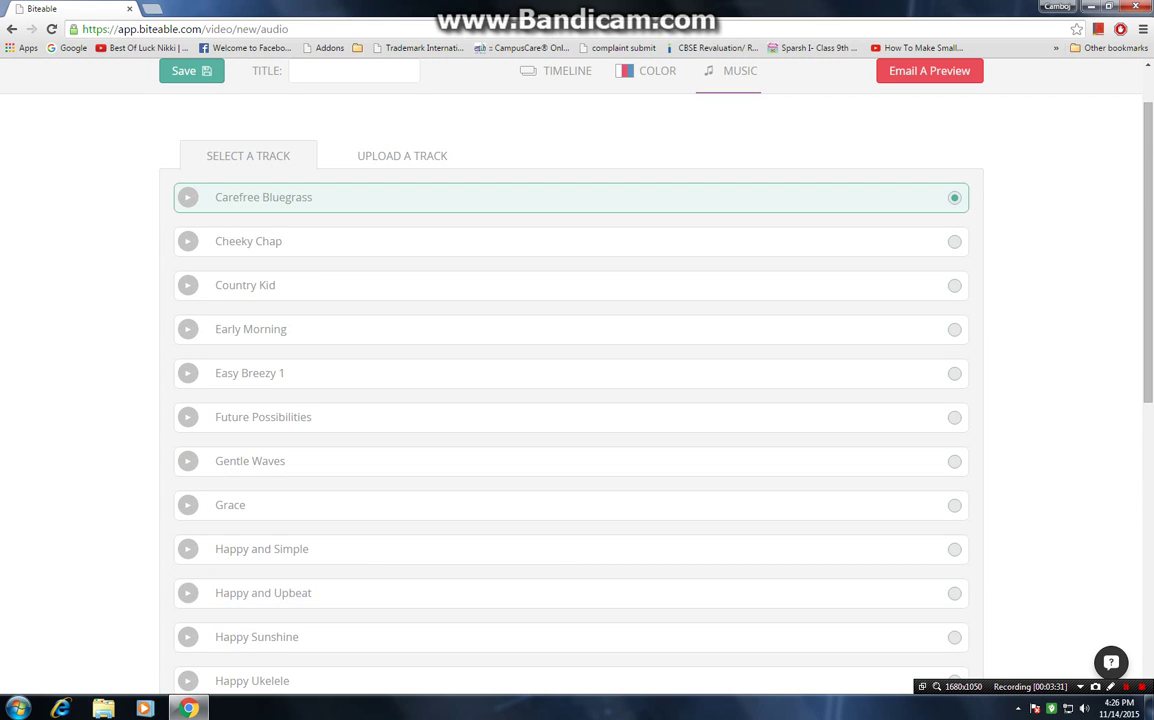
{"action": "left_click", "coordinate": [188, 197]}
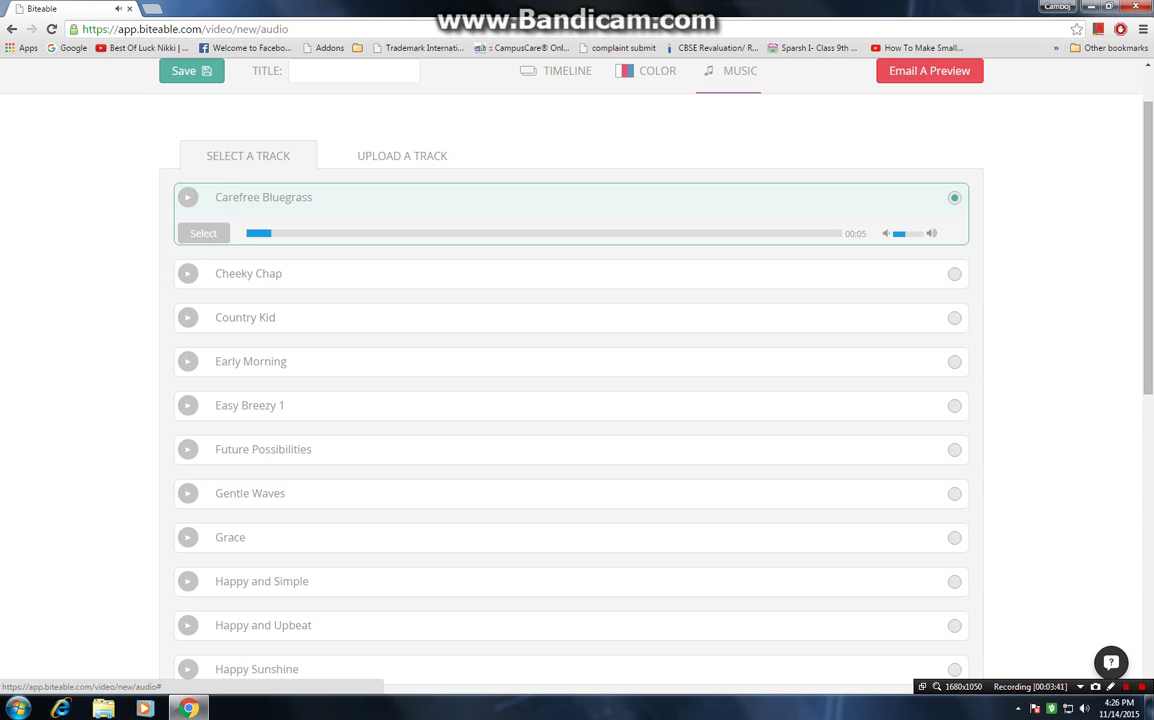
{"action": "left_click", "coordinate": [188, 197]}
{"action": "left_click", "coordinate": [188, 273]}
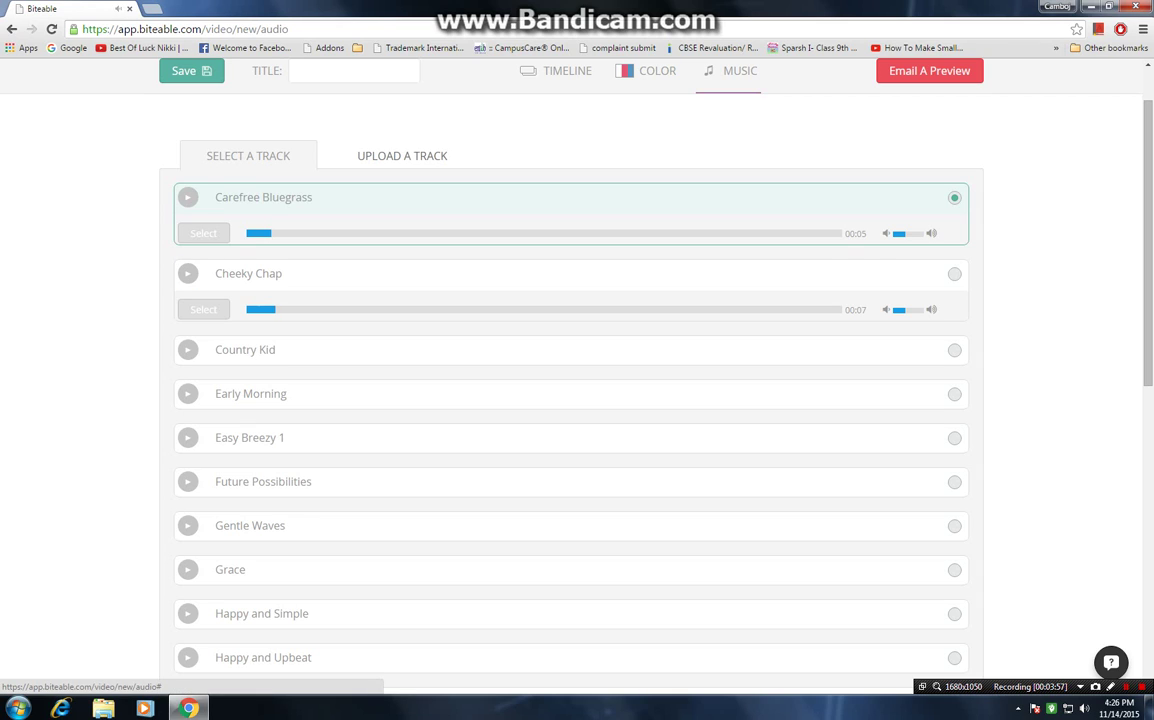
{"action": "left_click", "coordinate": [402, 155]}
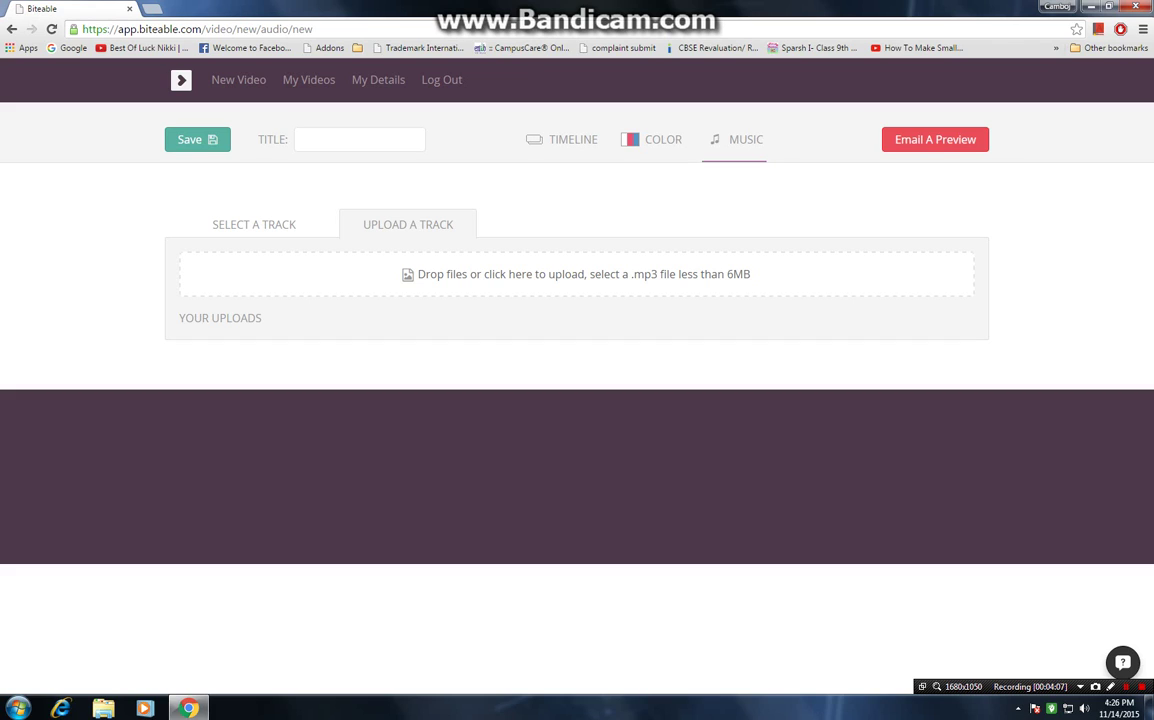
Step: Title the video 'Test video' and submit it for rendering with Email A Preview
{"action": "left_click", "coordinate": [301, 139]}
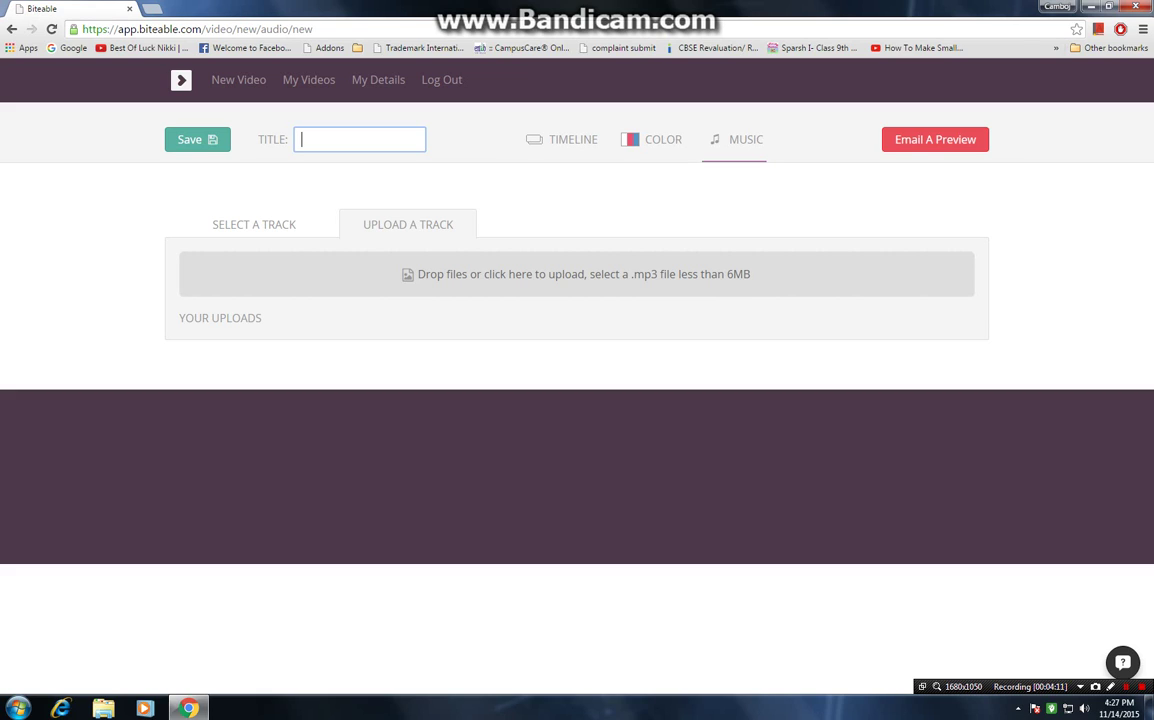
{"action": "type", "text": "Test v"}
{"action": "type", "text": "ideo"}
{"action": "left_click", "coordinate": [935, 139]}
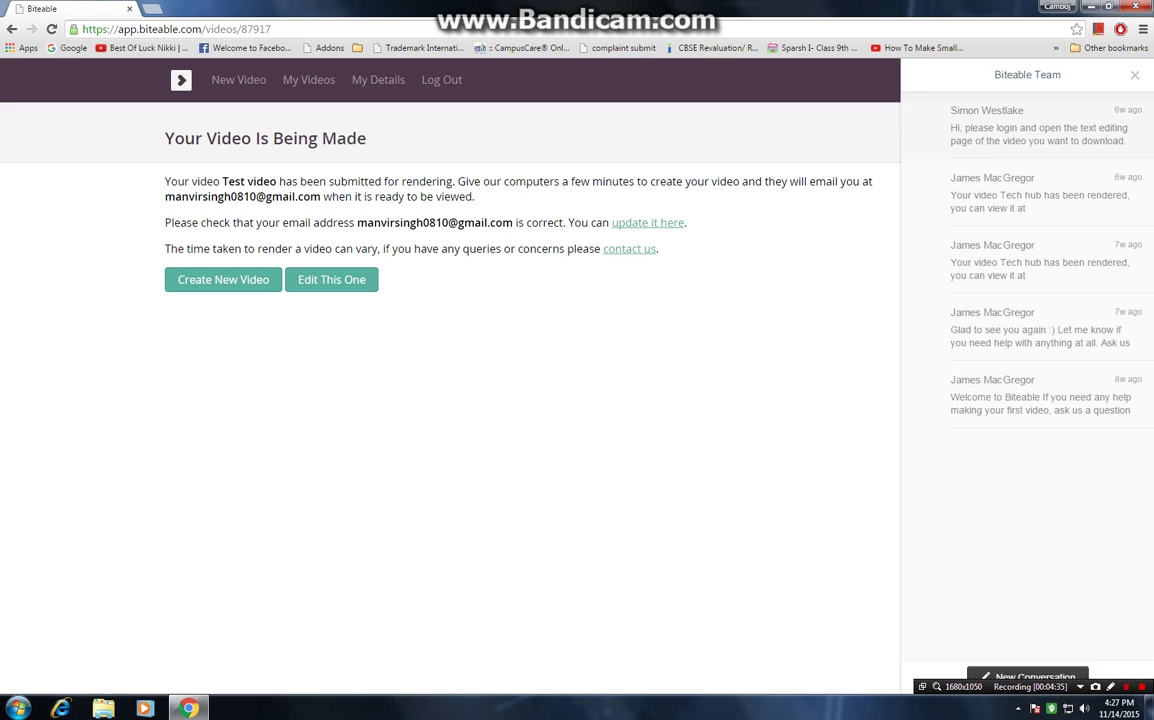
Step: Open the support conversation and follow its Tech hub video preview link
{"action": "left_click", "coordinate": [1040, 127]}
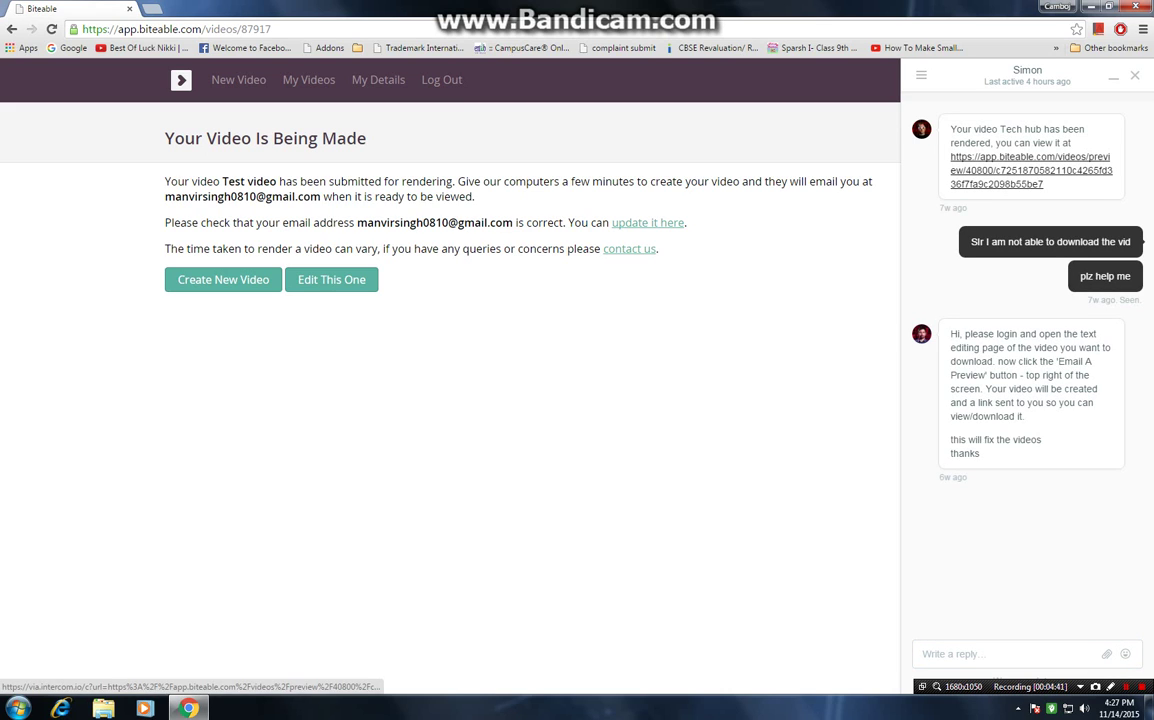
{"action": "left_click", "coordinate": [1030, 170]}
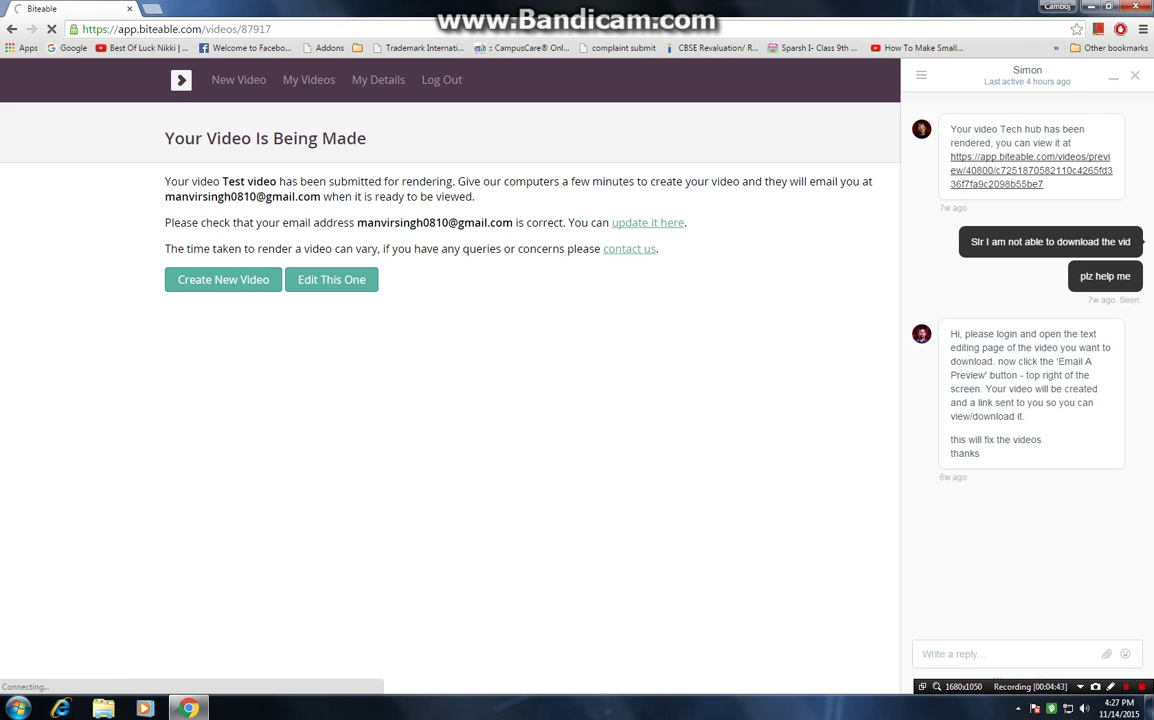